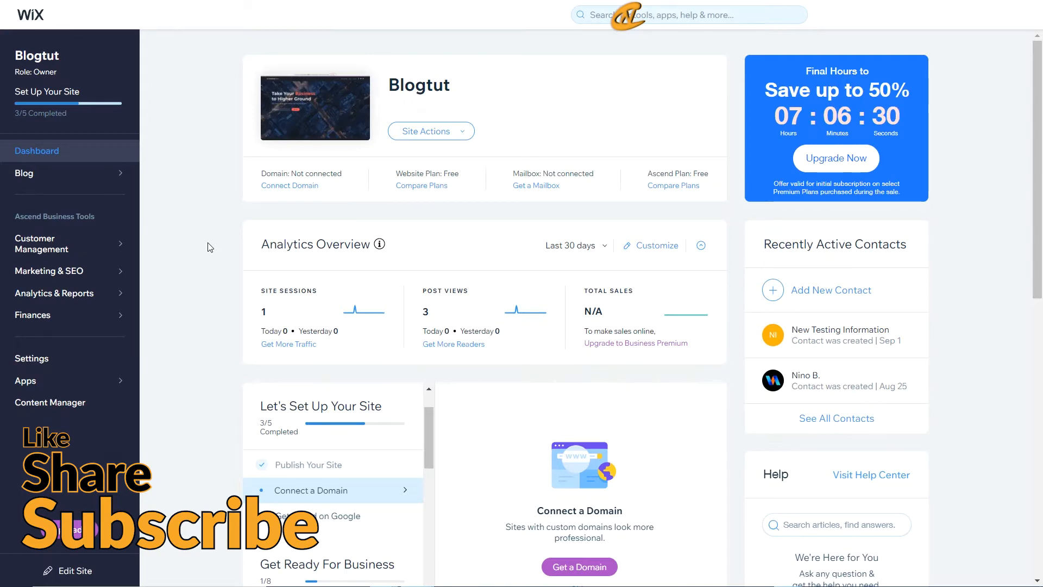
Open the Cookie Consent Banner setup in the site's Privacy & Cookies settings and enable displaying the cookie banner on the site
{"action": "left_click", "coordinate": [84, 368]}
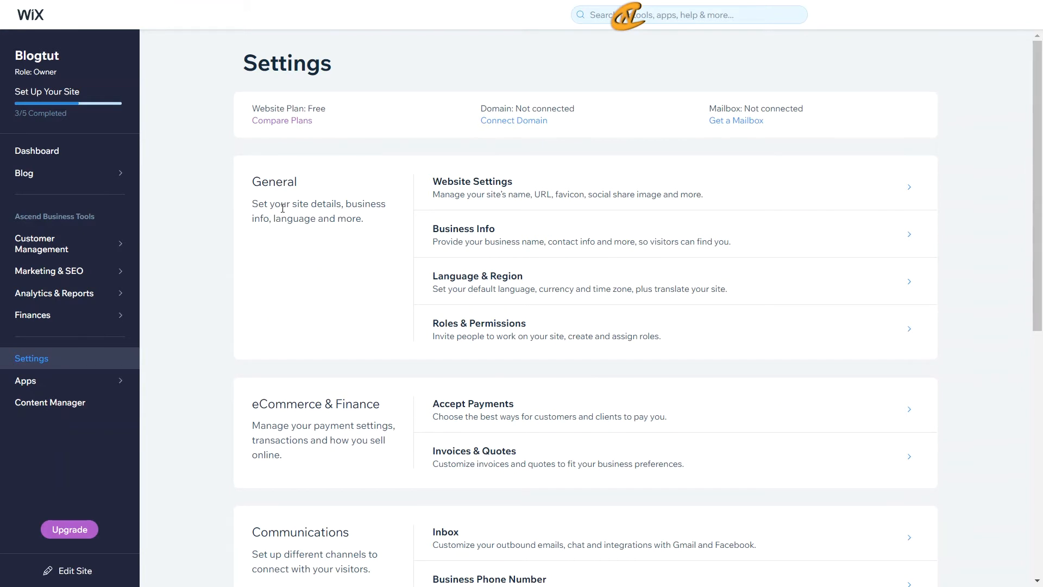
{"action": "scroll", "coordinate": [282, 209], "scroll_direction": "down", "scroll_amount": 9}
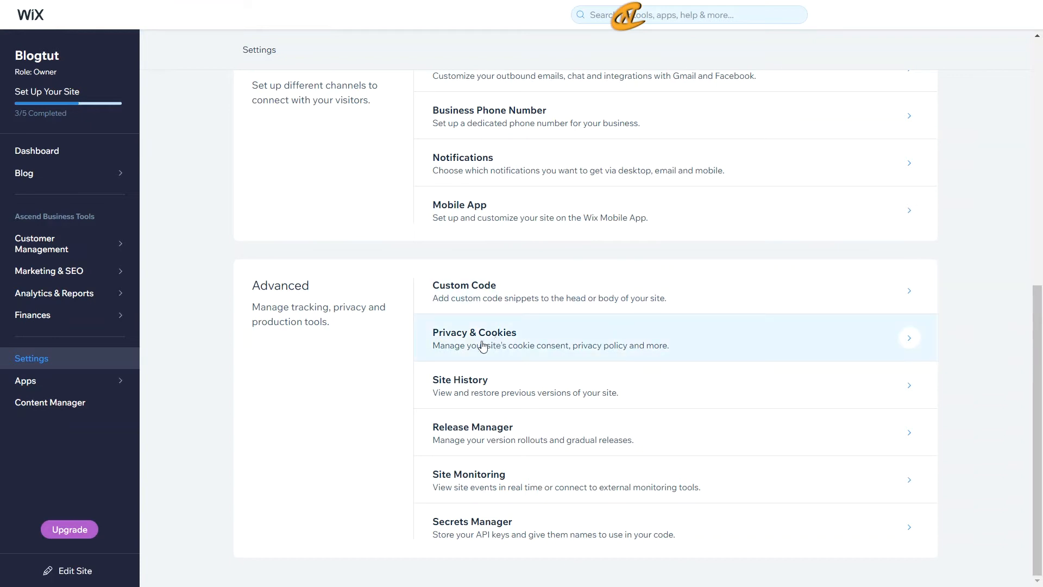
{"action": "left_click", "coordinate": [539, 345]}
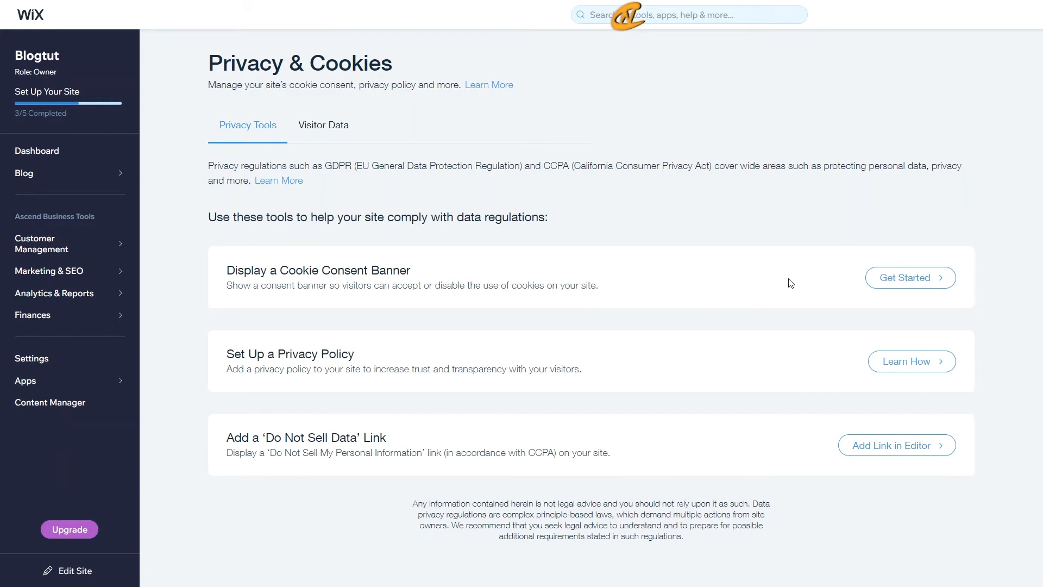
{"action": "left_click", "coordinate": [891, 285]}
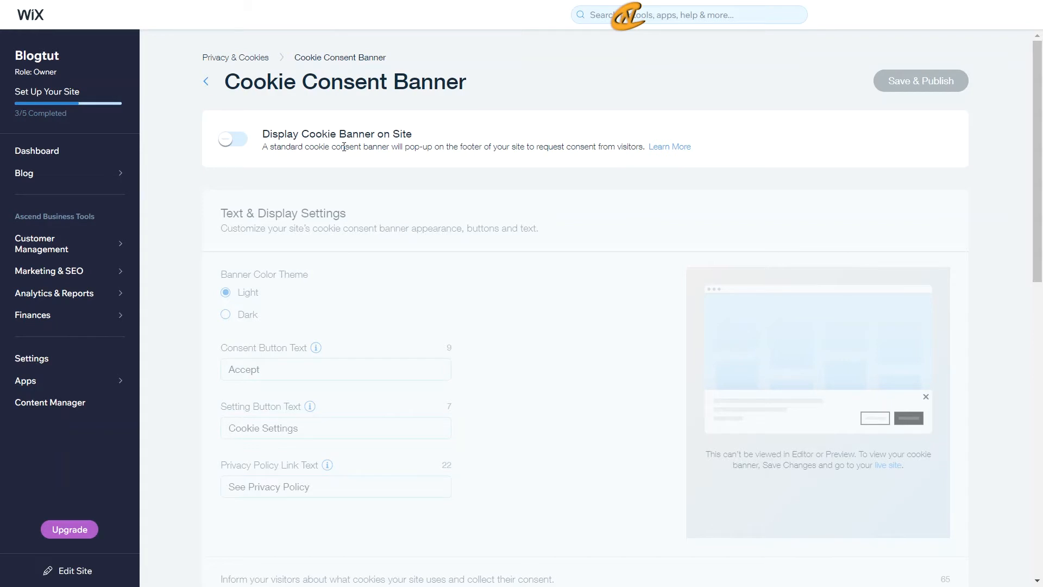
{"action": "left_click", "coordinate": [234, 141]}
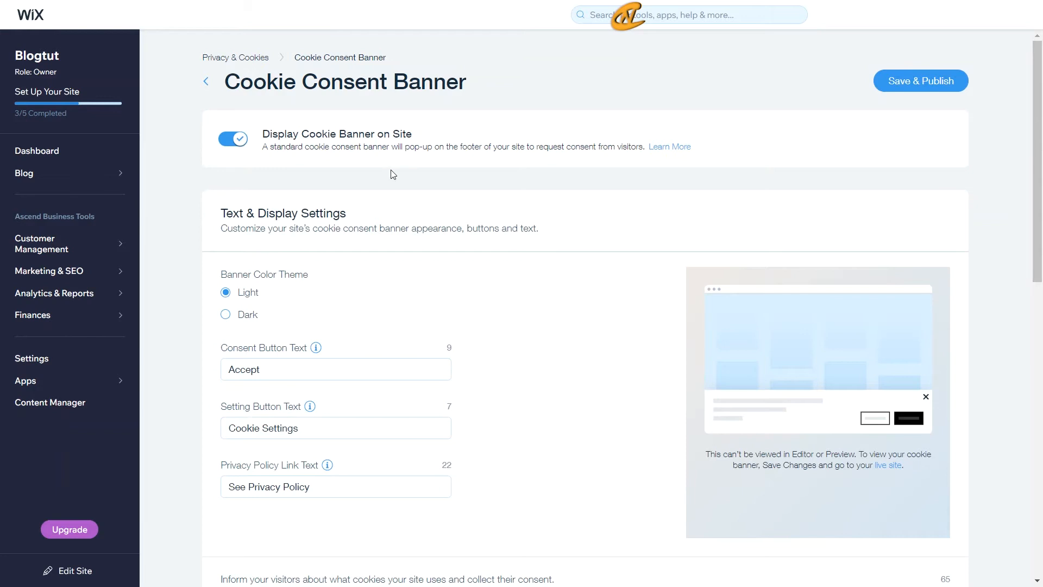
Review the cookie banner's text and display settings: colour theme, consent and settings button labels, privacy policy link text and consent message
{"action": "scroll", "coordinate": [391, 172], "scroll_direction": "down", "scroll_amount": 2}
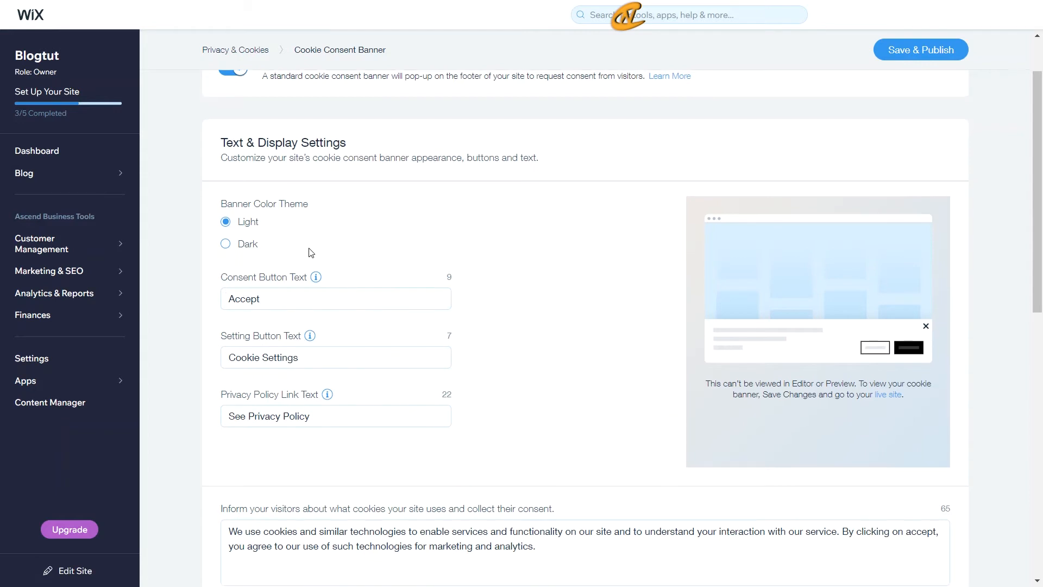
{"action": "scroll", "coordinate": [308, 250], "scroll_direction": "down", "scroll_amount": 1}
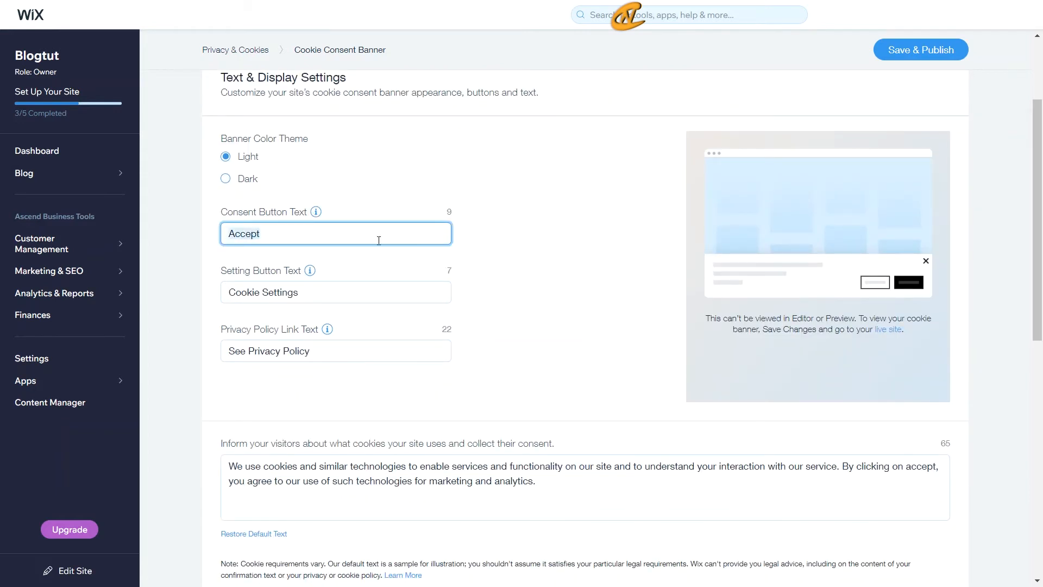
{"action": "left_click_drag", "start_coordinate": [446, 212], "coordinate": [464, 219]}
{"action": "left_click", "coordinate": [463, 218]}
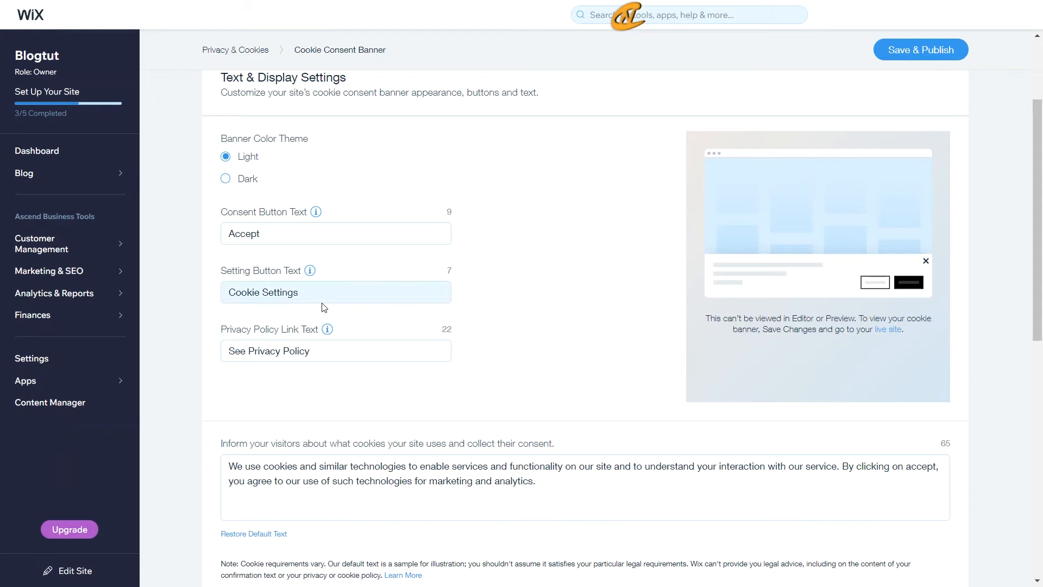
{"action": "scroll", "coordinate": [397, 304], "scroll_direction": "down", "scroll_amount": 3}
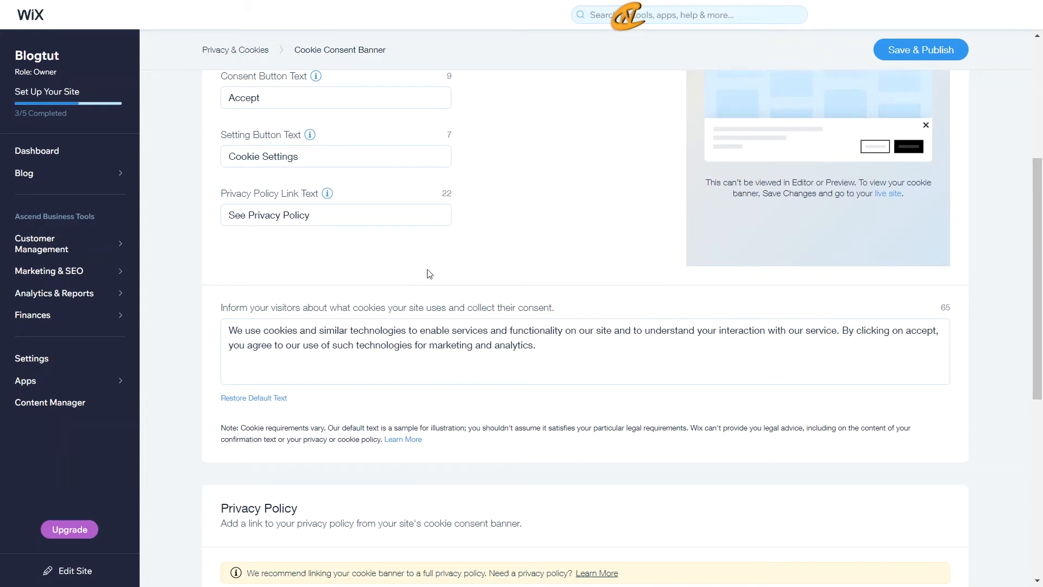
{"action": "scroll", "coordinate": [408, 258], "scroll_direction": "down", "scroll_amount": 1}
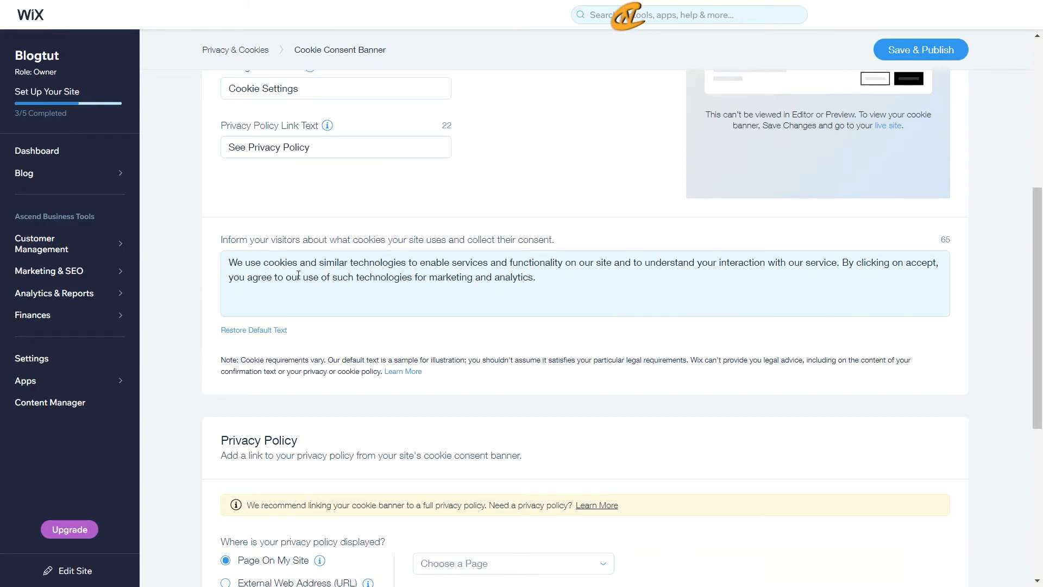
{"action": "scroll", "coordinate": [382, 263], "scroll_direction": "down", "scroll_amount": 1}
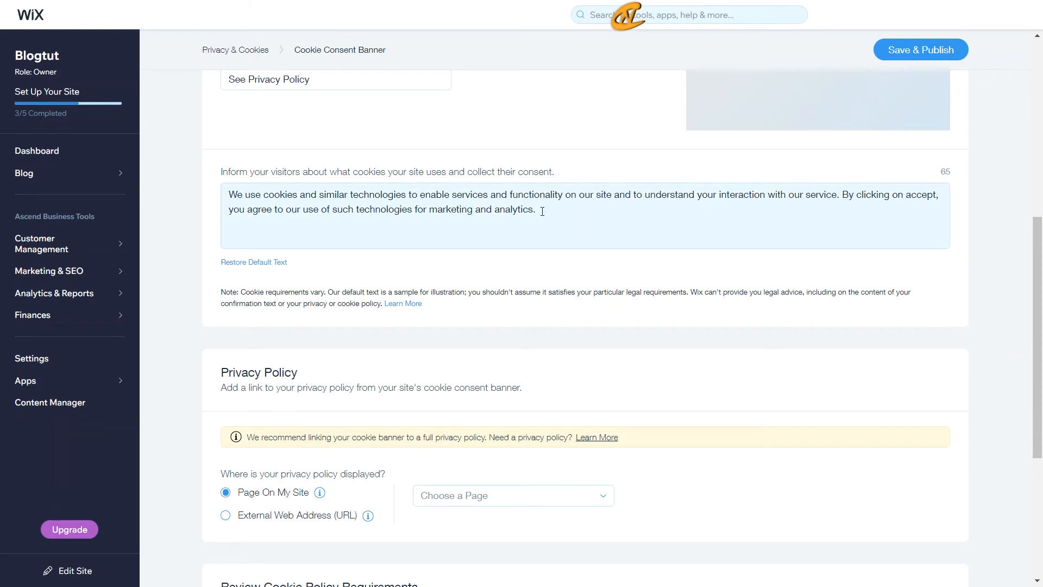
{"action": "scroll", "coordinate": [542, 212], "scroll_direction": "down", "scroll_amount": 1}
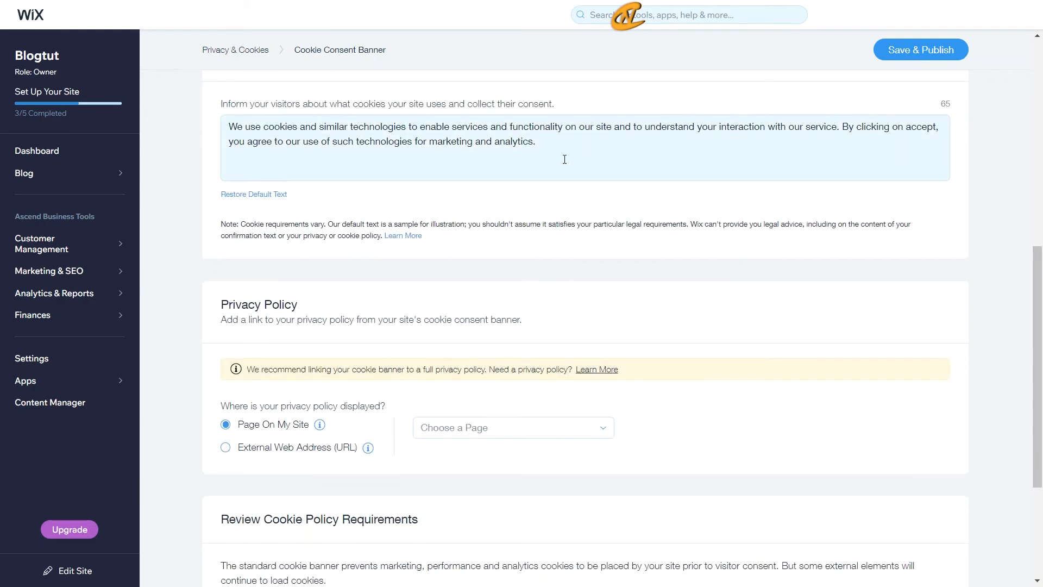
{"action": "left_click", "coordinate": [553, 151]}
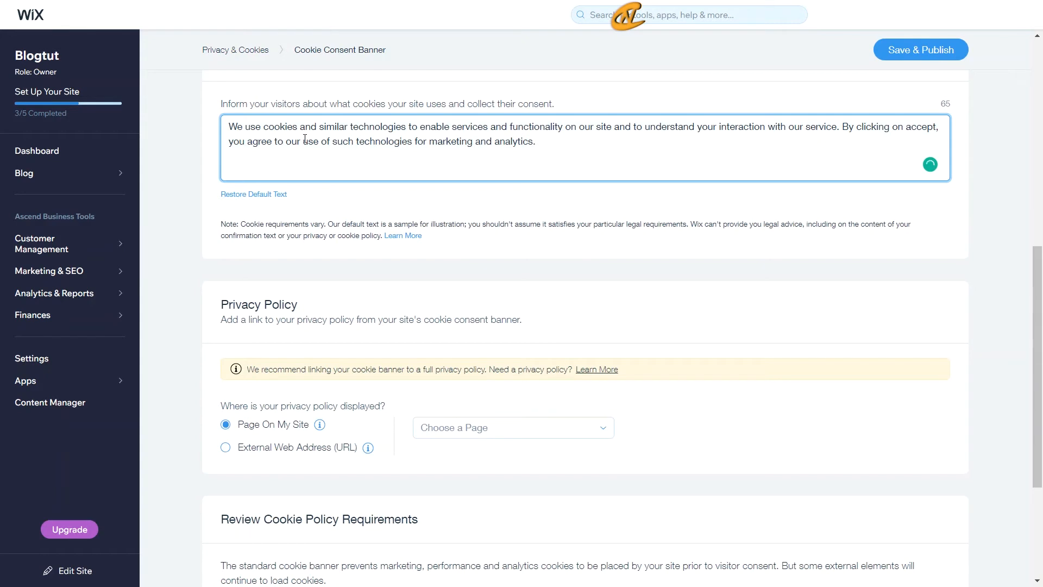
Examine the options for where the privacy policy is displayed: the selectable site pages and the external web address
{"action": "scroll", "coordinate": [295, 148], "scroll_direction": "down", "scroll_amount": 2}
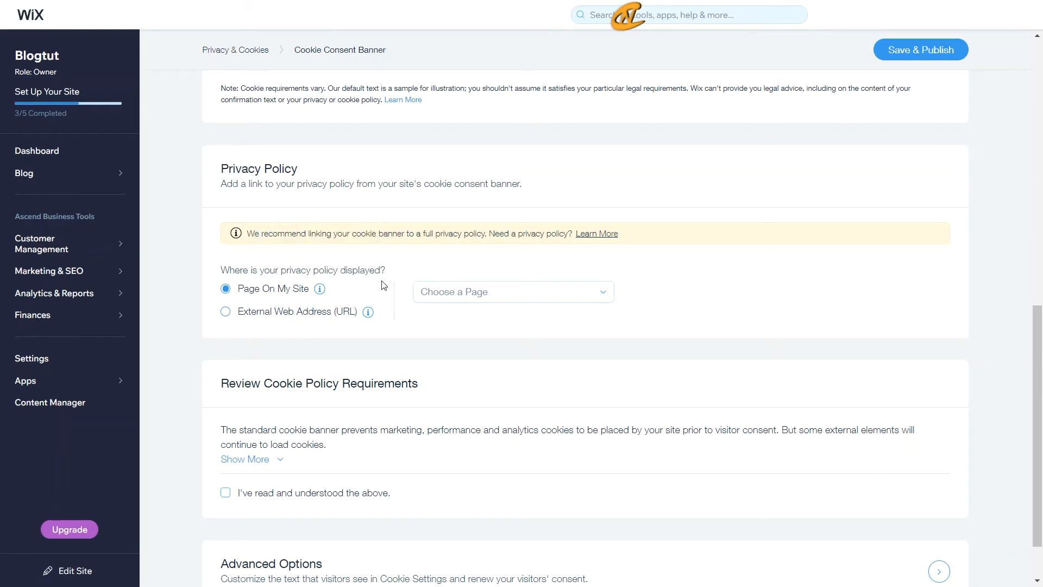
{"action": "left_click", "coordinate": [488, 297]}
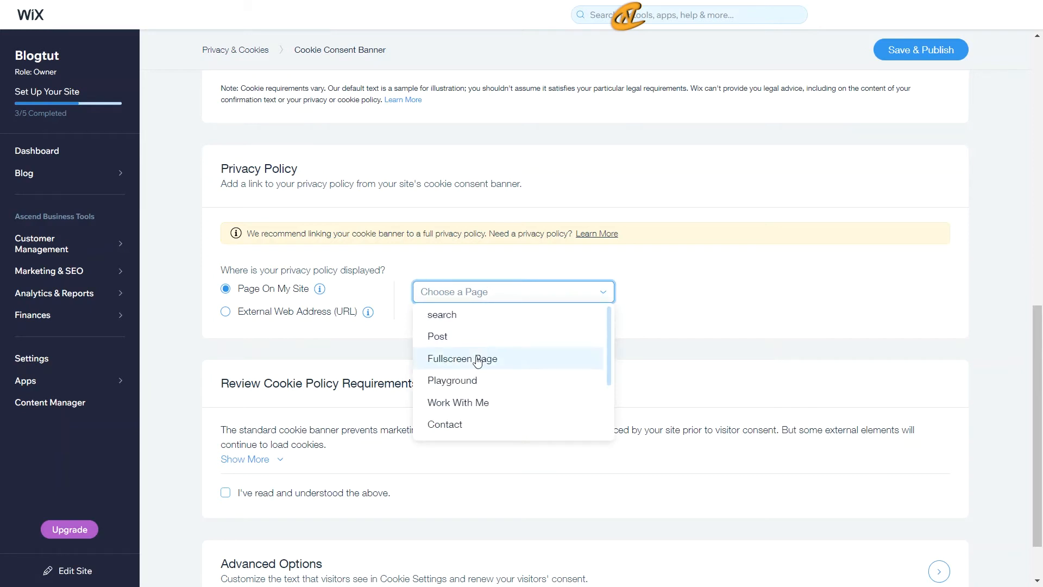
{"action": "scroll", "coordinate": [522, 356], "scroll_direction": "down", "scroll_amount": 3}
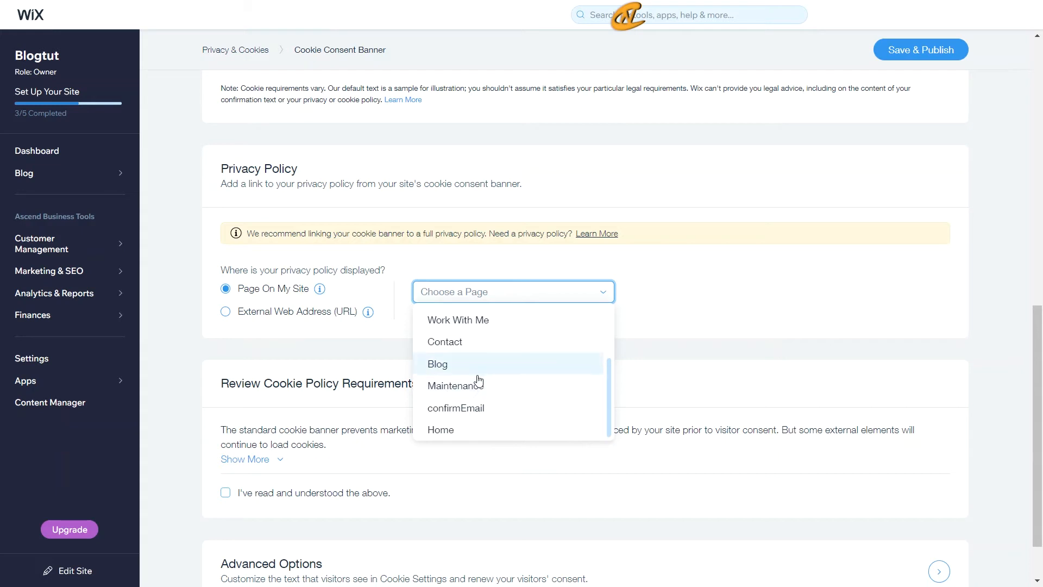
{"action": "left_click", "coordinate": [689, 268]}
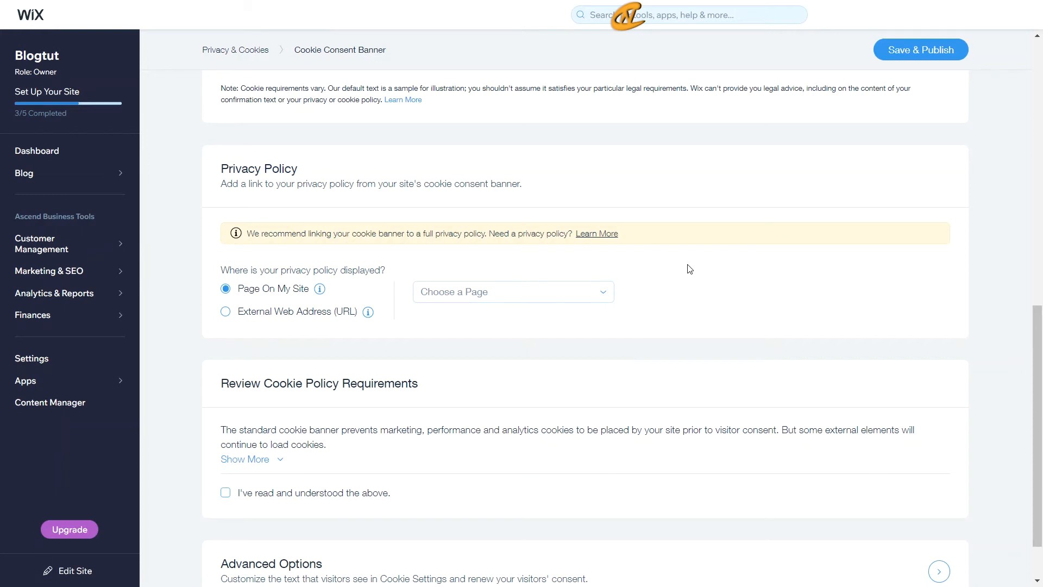
{"action": "left_click", "coordinate": [597, 292]}
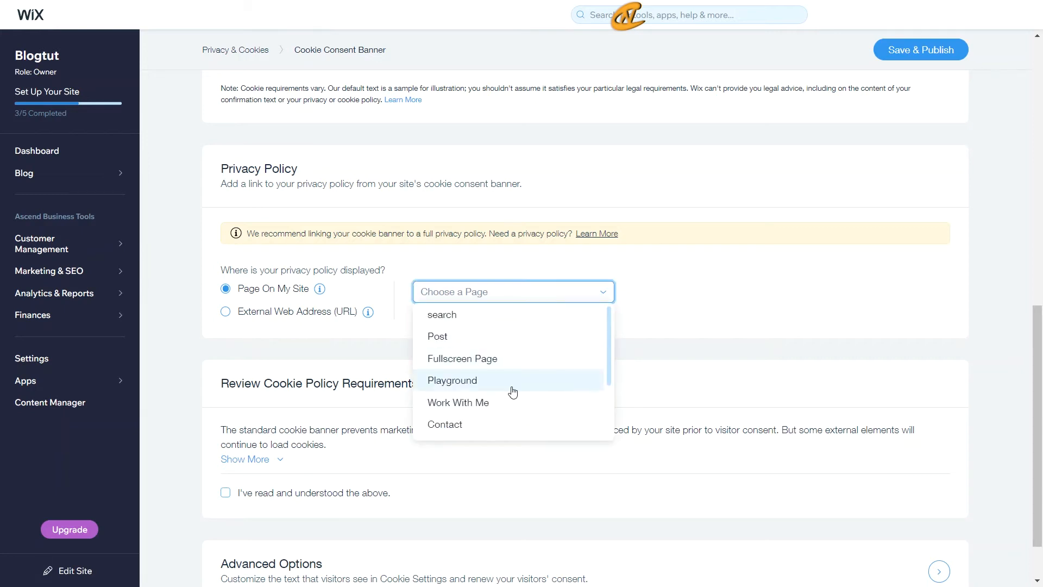
{"action": "scroll", "coordinate": [505, 402], "scroll_direction": "down", "scroll_amount": 2}
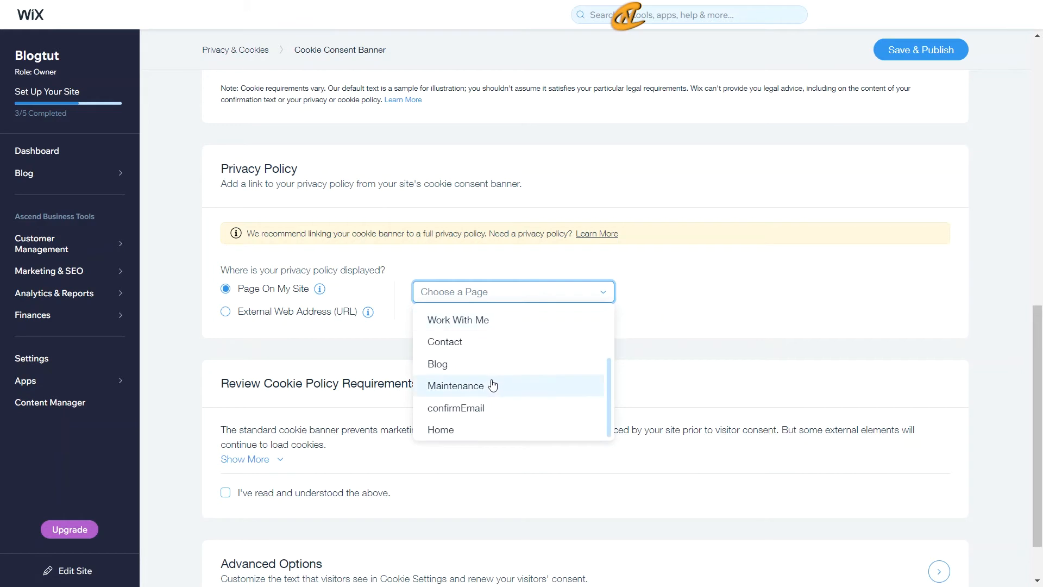
{"action": "left_click", "coordinate": [750, 277]}
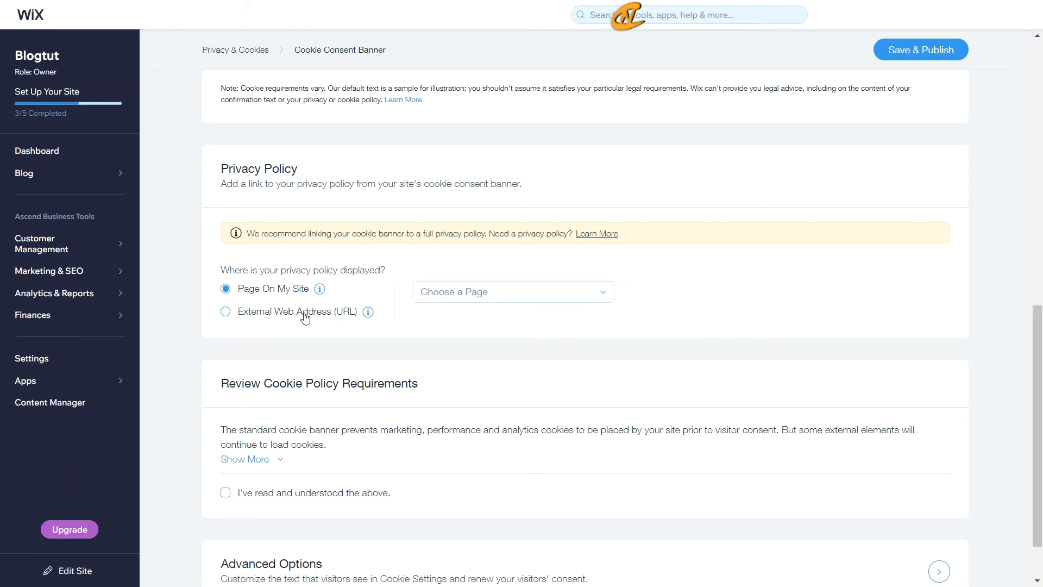
{"action": "left_click", "coordinate": [305, 318]}
{"action": "left_click", "coordinate": [476, 293]}
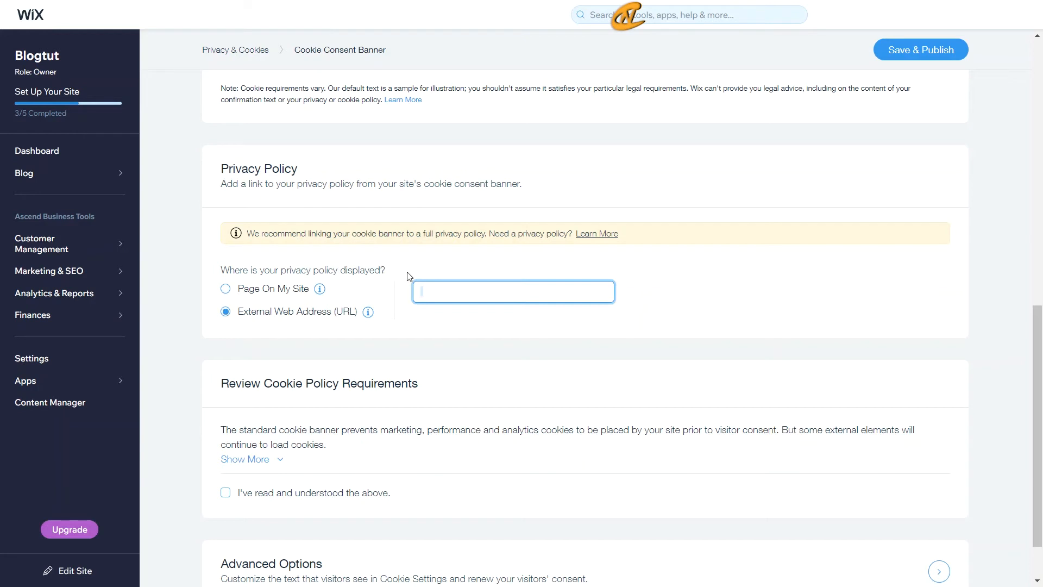
{"action": "left_click", "coordinate": [269, 288]}
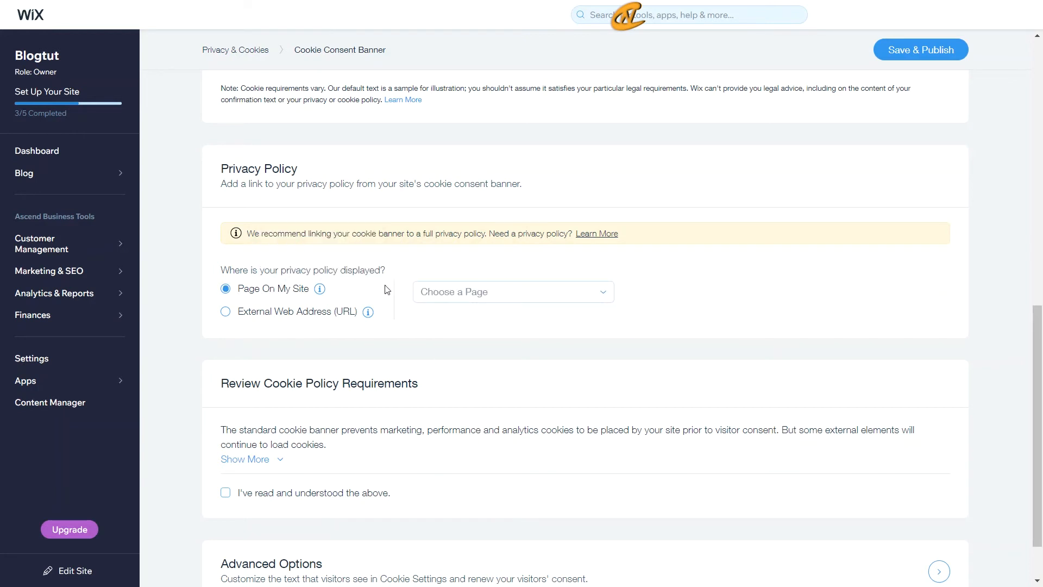
Link the cookie banner's privacy policy to the site's Maintenance page
{"action": "left_click", "coordinate": [476, 294]}
{"action": "scroll", "coordinate": [475, 348], "scroll_direction": "up", "scroll_amount": 2}
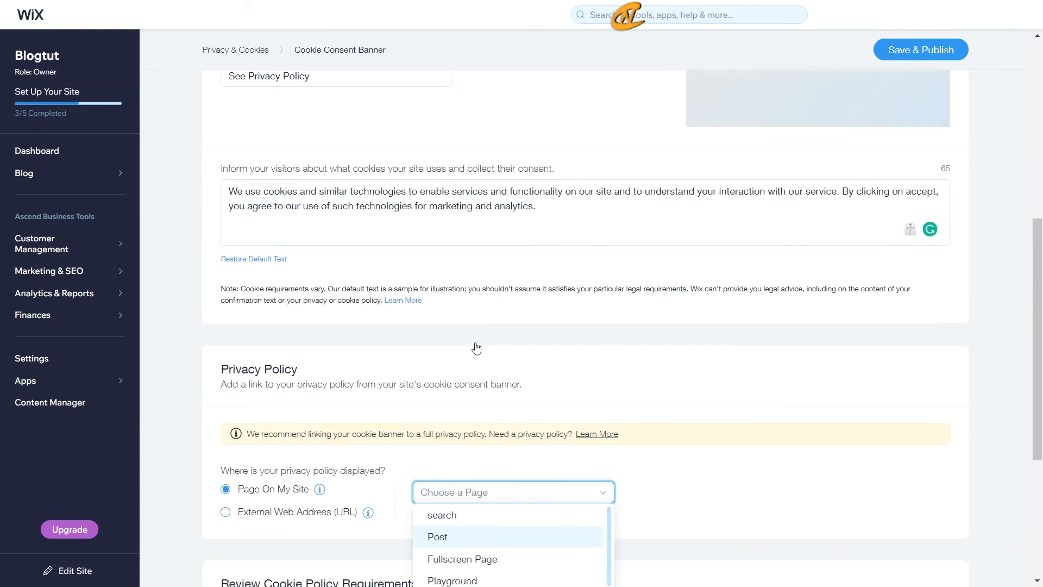
{"action": "scroll", "coordinate": [483, 344], "scroll_direction": "down", "scroll_amount": 2}
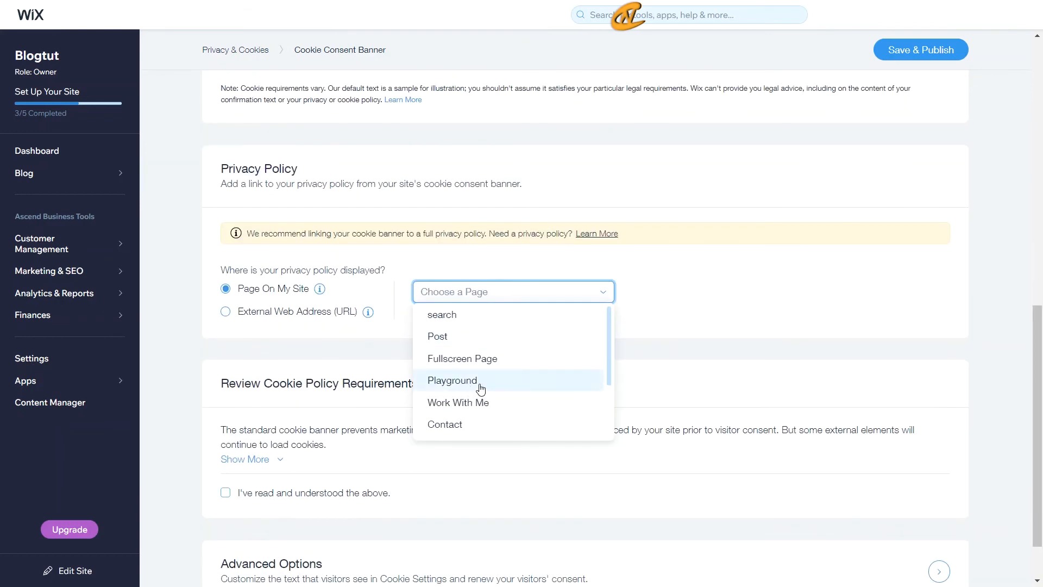
{"action": "scroll", "coordinate": [489, 375], "scroll_direction": "down", "scroll_amount": 2}
{"action": "left_click", "coordinate": [496, 393]}
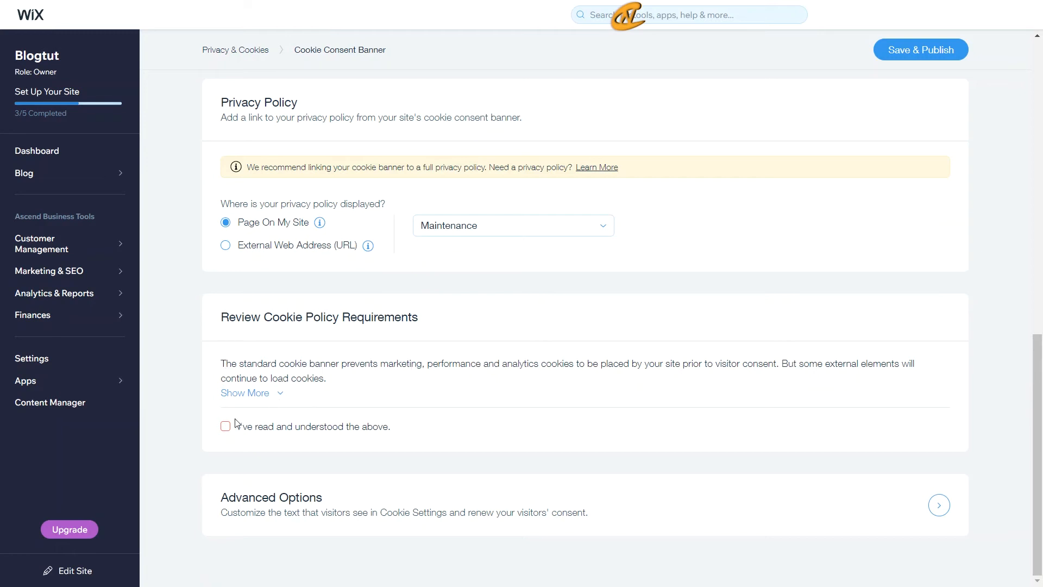
Expand the full cookie policy requirements and confirm having read and understood them
{"action": "left_click", "coordinate": [251, 393]}
{"action": "scroll", "coordinate": [312, 372], "scroll_direction": "down", "scroll_amount": 1}
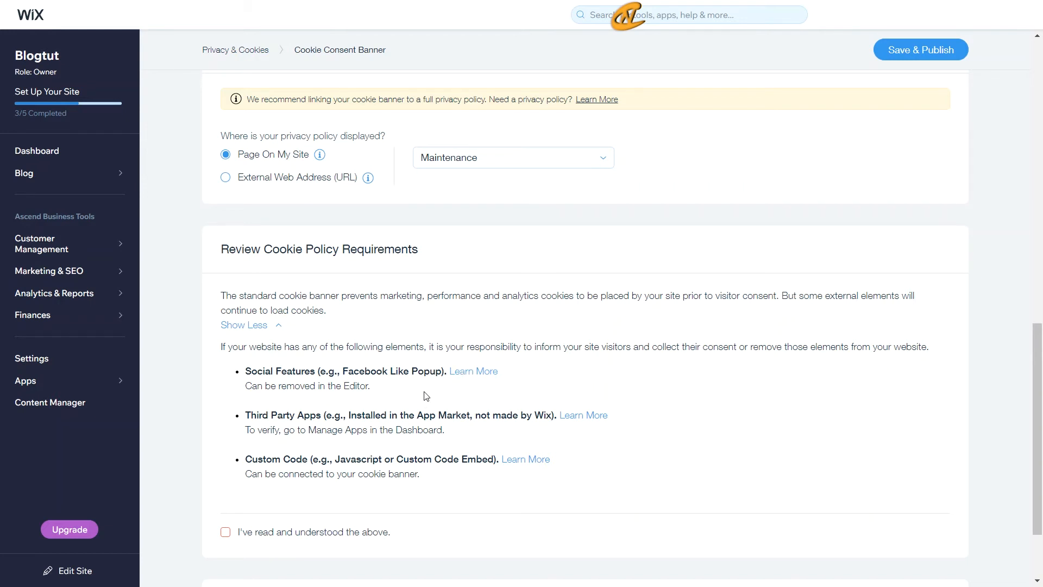
{"action": "scroll", "coordinate": [426, 395], "scroll_direction": "down", "scroll_amount": 2}
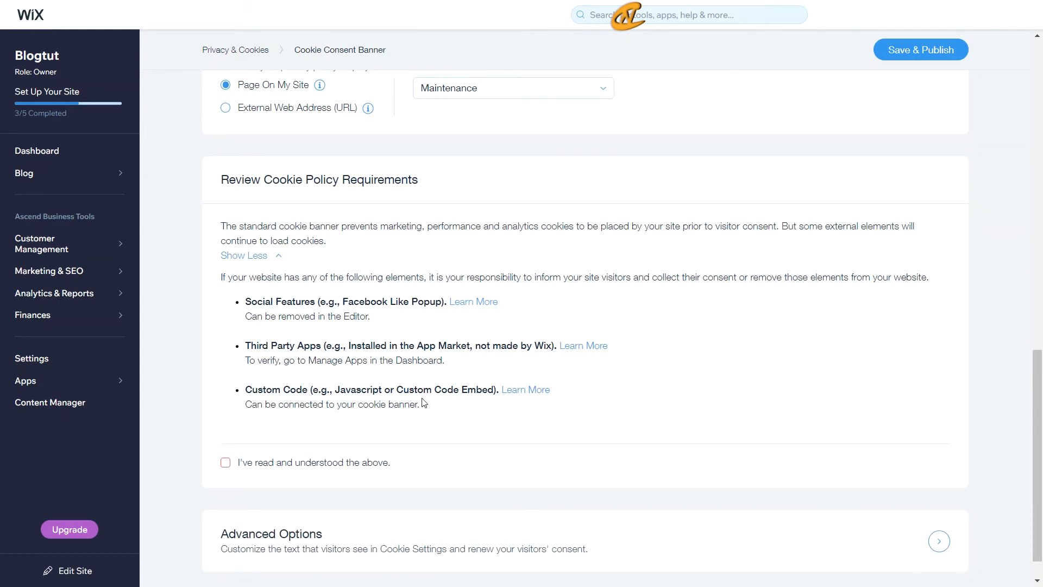
{"action": "left_click", "coordinate": [227, 427]}
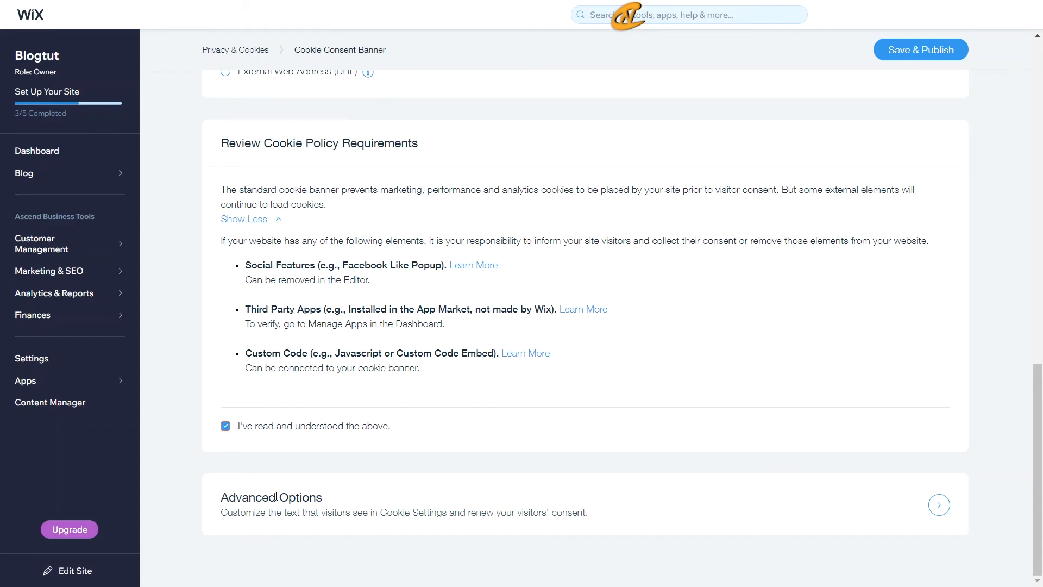
Open the banner's advanced options and examine the customizable cookie categories text, including the Marketing Cookies headline and paragraph
{"action": "left_click", "coordinate": [939, 505]}
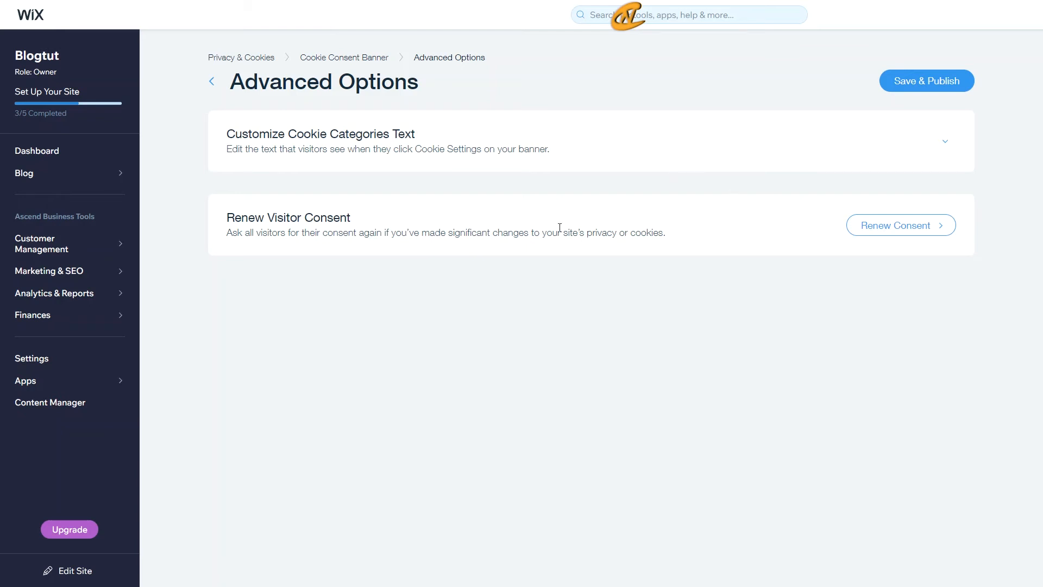
{"action": "left_click", "coordinate": [944, 142]}
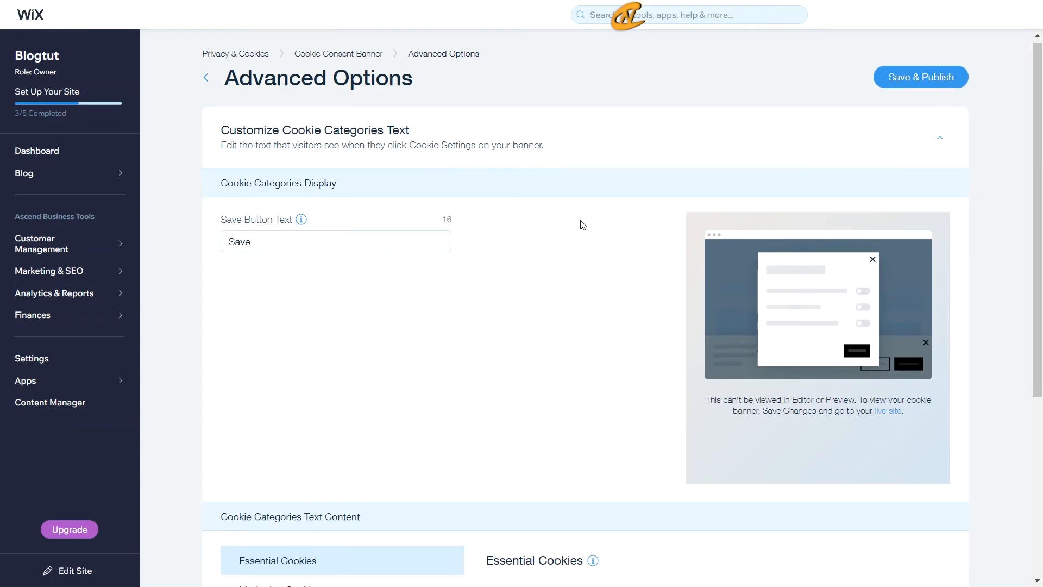
{"action": "scroll", "coordinate": [579, 223], "scroll_direction": "down", "scroll_amount": 4}
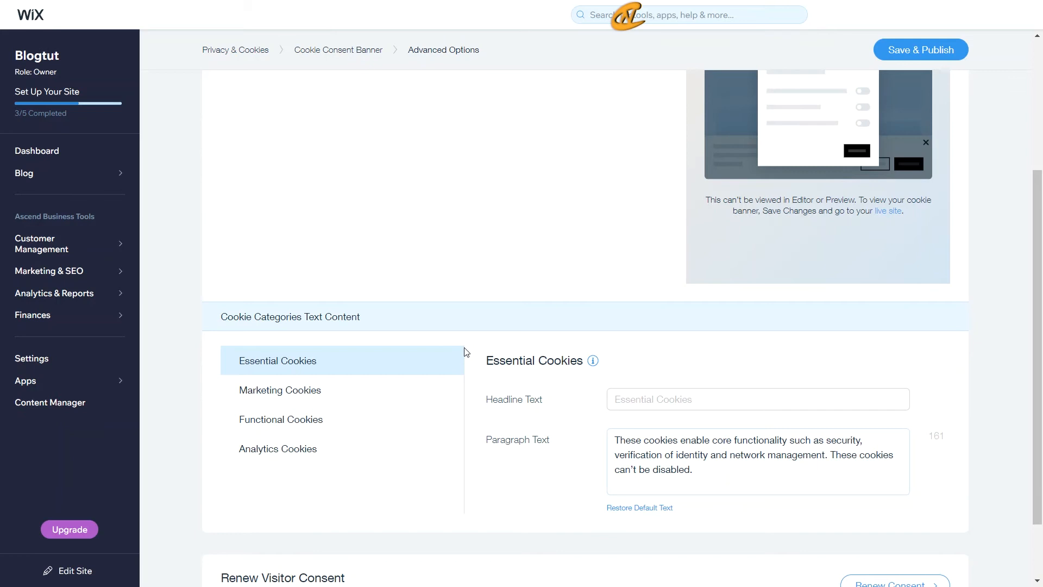
{"action": "scroll", "coordinate": [464, 351], "scroll_direction": "up", "scroll_amount": 4}
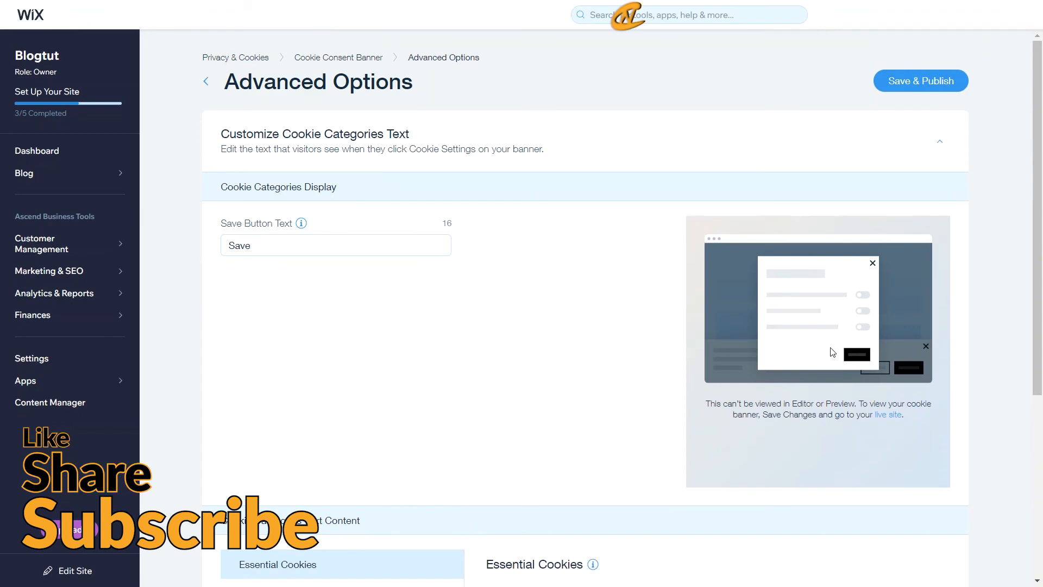
{"action": "scroll", "coordinate": [475, 223], "scroll_direction": "down", "scroll_amount": 3}
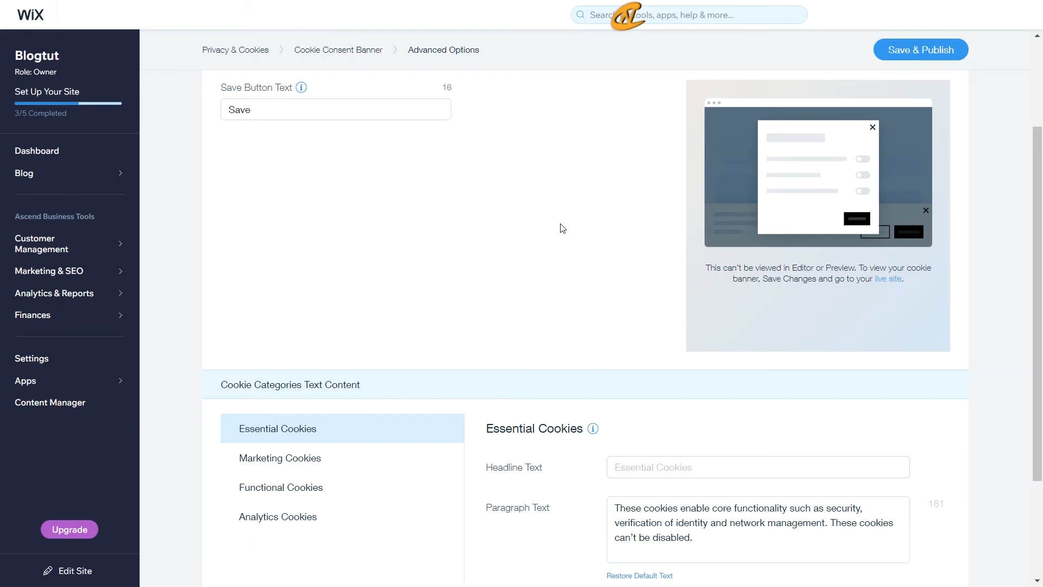
{"action": "scroll", "coordinate": [562, 227], "scroll_direction": "down", "scroll_amount": 3}
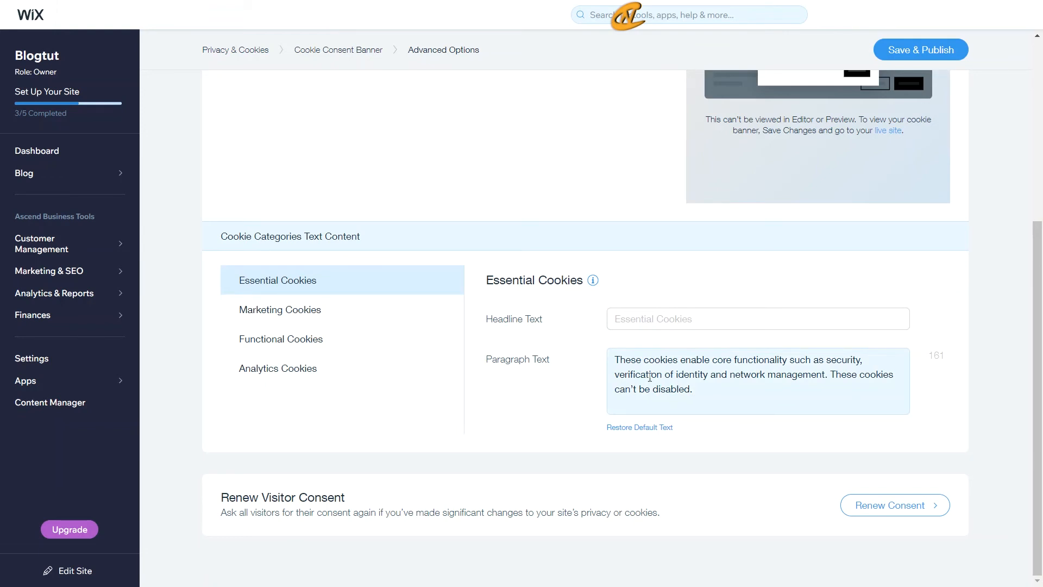
{"action": "left_click", "coordinate": [343, 317]}
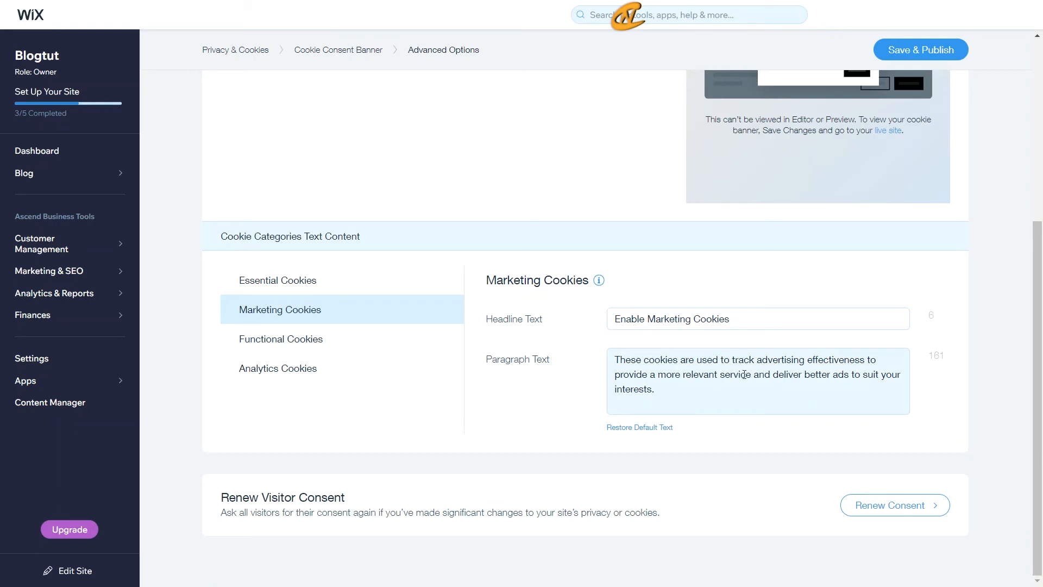
Examine the headline and paragraph text of the Functional, Analytics and Essential Cookies categories
{"action": "left_click", "coordinate": [272, 340]}
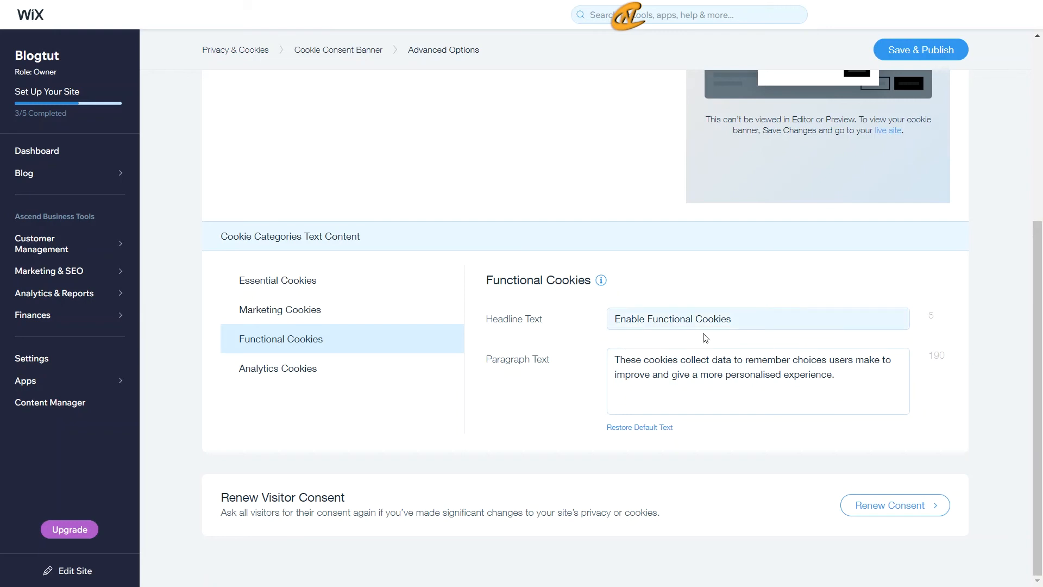
{"action": "left_click", "coordinate": [344, 361]}
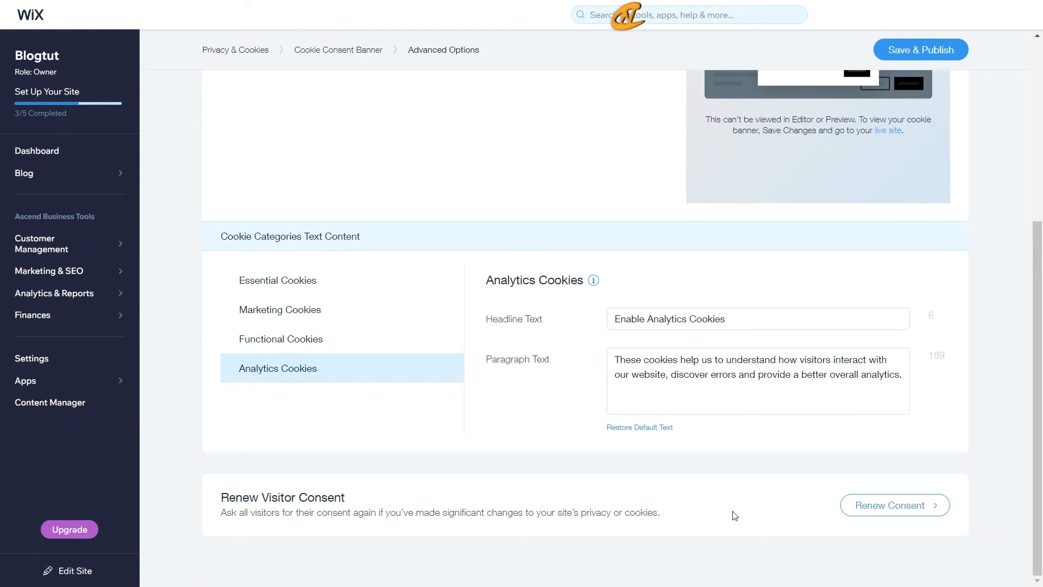
{"action": "left_click", "coordinate": [321, 293]}
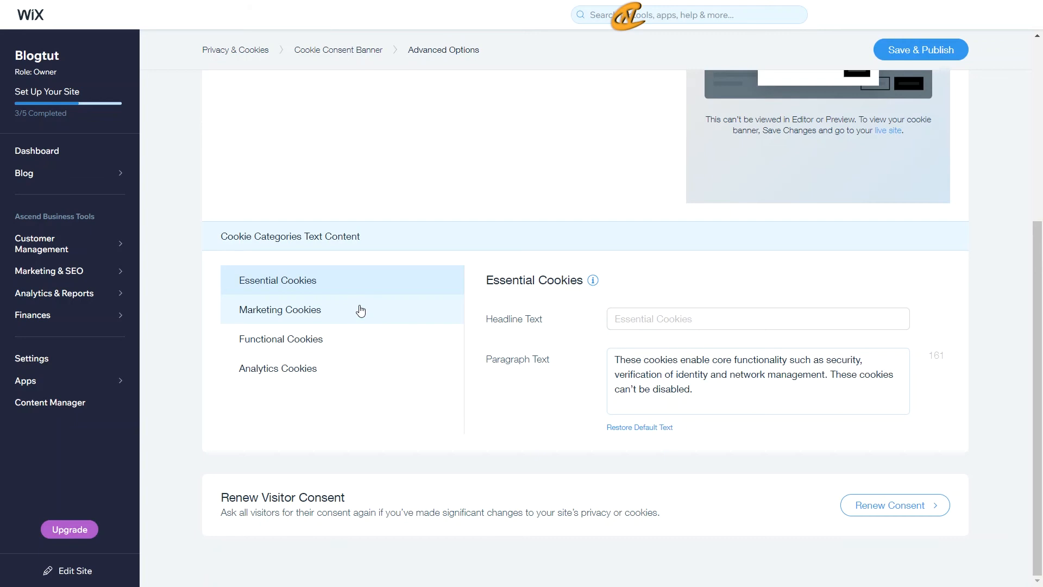
{"action": "scroll", "coordinate": [442, 237], "scroll_direction": "up", "scroll_amount": 5}
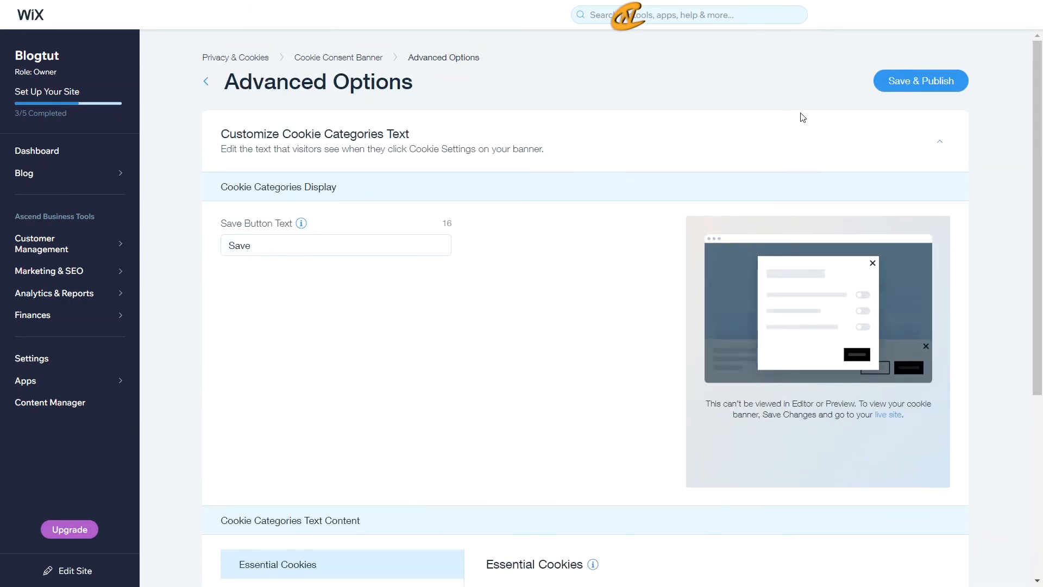
Return to the Cookie Consent Banner settings, review them, and save and publish the banner
{"action": "left_click", "coordinate": [207, 82]}
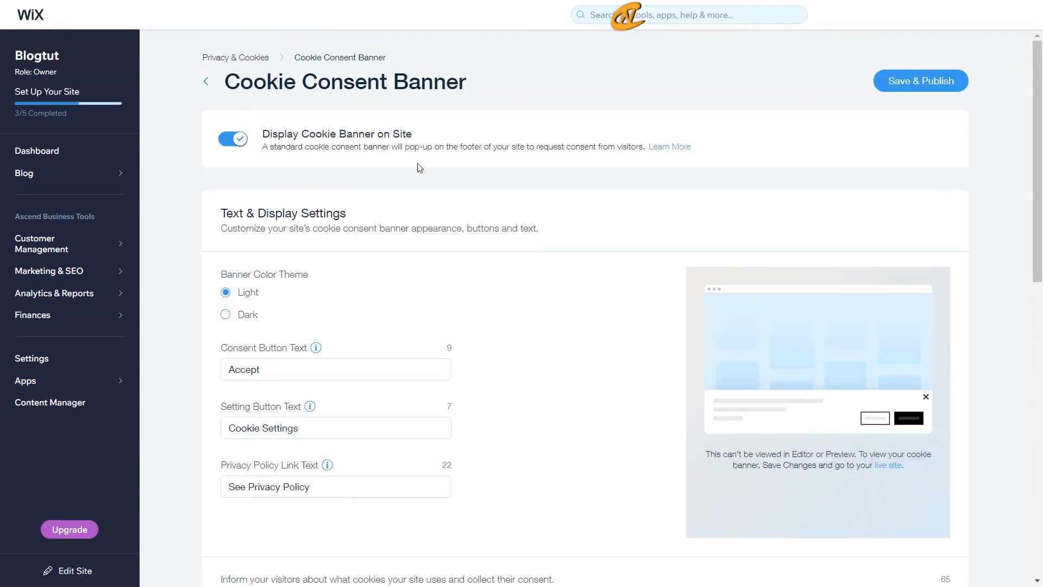
{"action": "scroll", "coordinate": [420, 168], "scroll_direction": "down", "scroll_amount": 10}
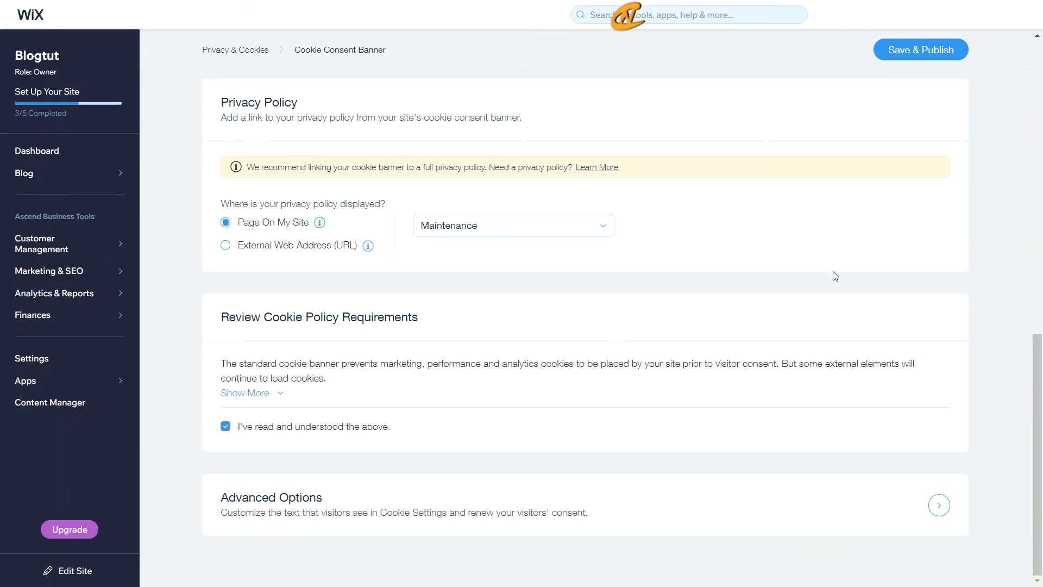
{"action": "scroll", "coordinate": [866, 228], "scroll_direction": "up", "scroll_amount": 8}
{"action": "scroll", "coordinate": [935, 45], "scroll_direction": "down", "scroll_amount": 8}
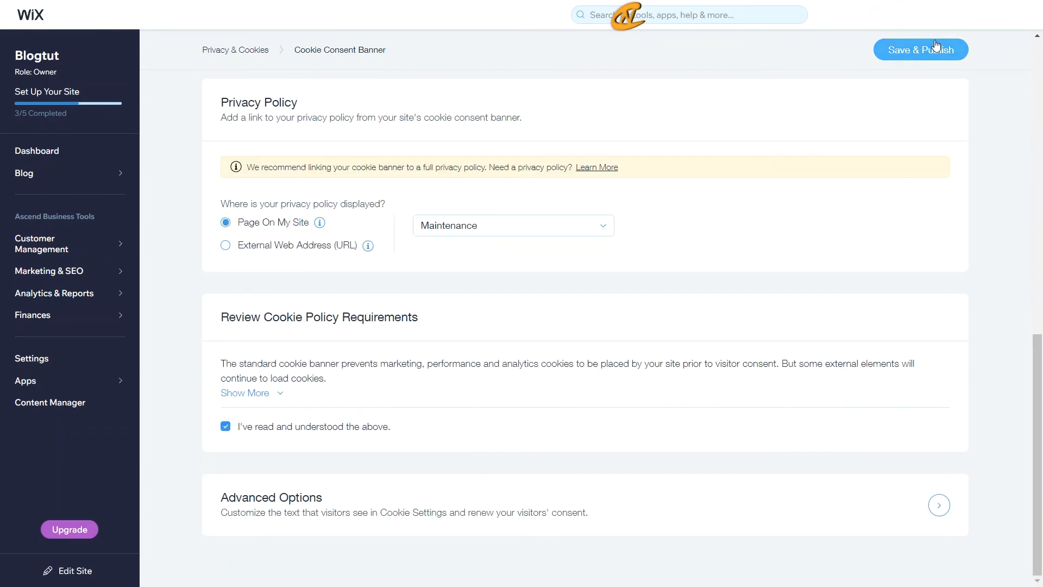
{"action": "left_click", "coordinate": [936, 46]}
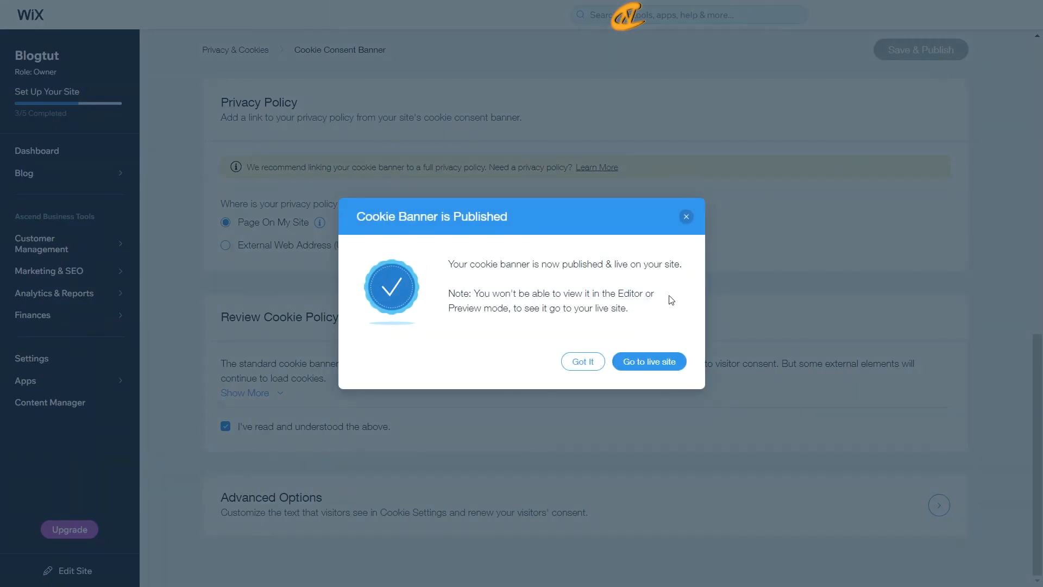
Go to the live site and examine the Essential Cookies description in the banner's cookie settings
{"action": "left_click", "coordinate": [651, 363]}
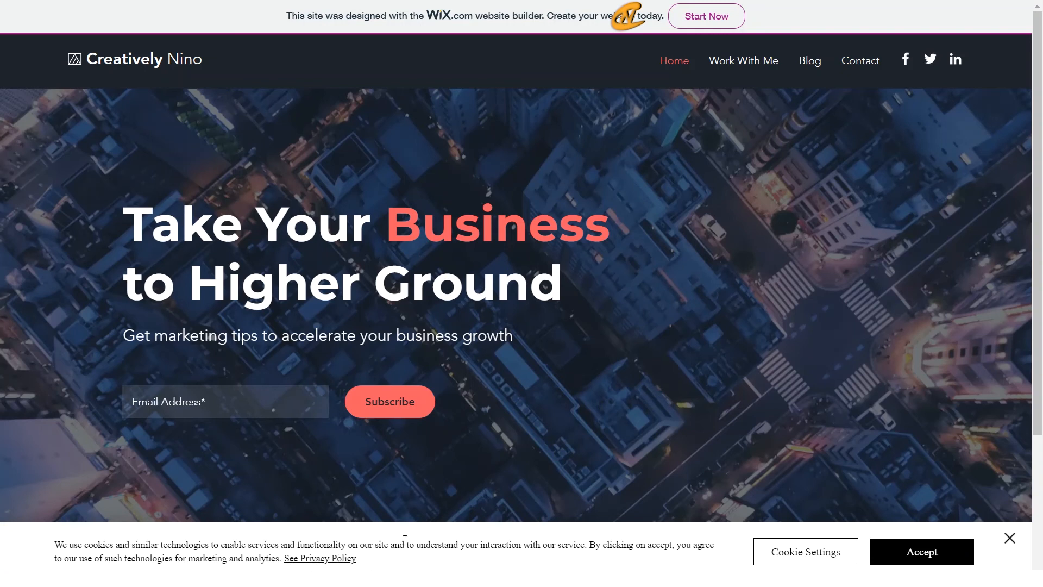
{"action": "left_click", "coordinate": [785, 554]}
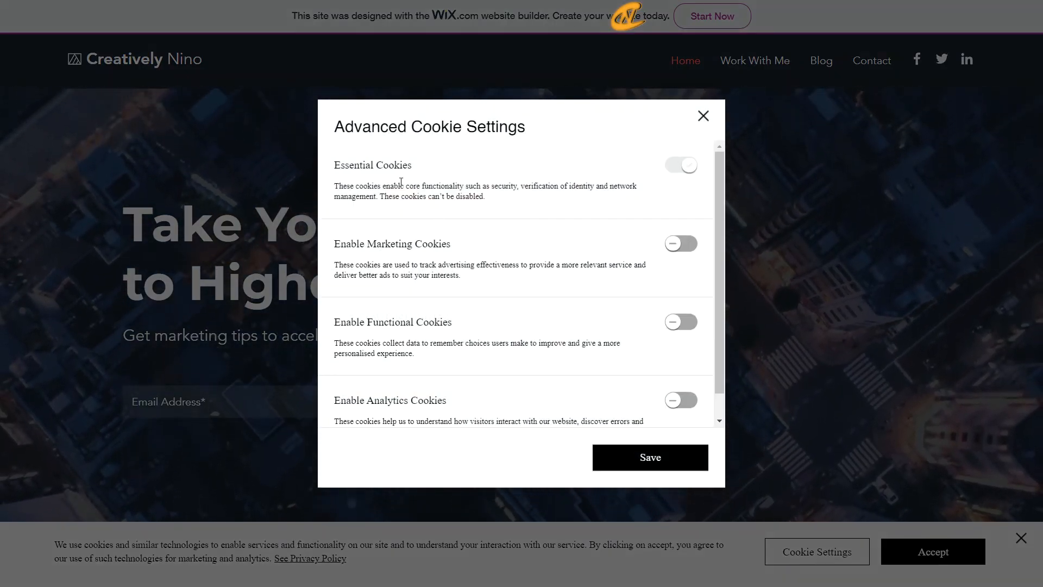
{"action": "left_click_drag", "start_coordinate": [336, 164], "coordinate": [530, 203]}
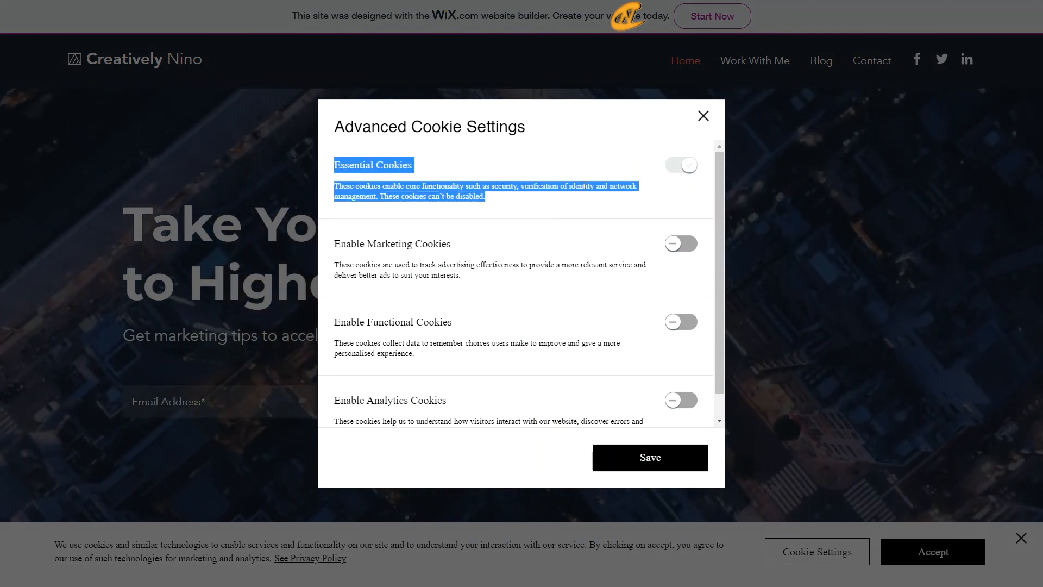
{"action": "left_click", "coordinate": [585, 185]}
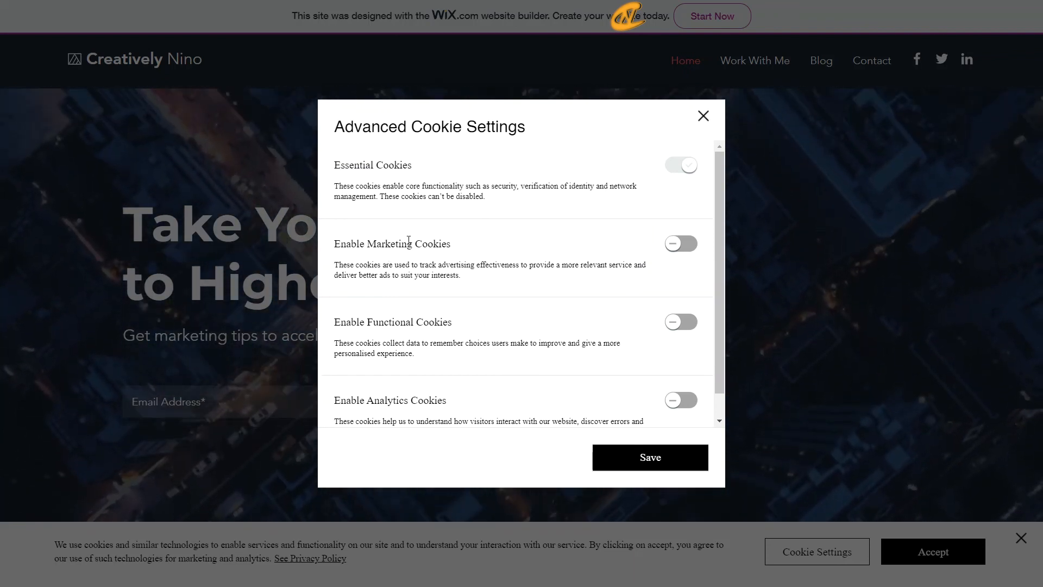
Try switching Marketing Cookies on and back off in the advanced cookie settings, and close them without saving
{"action": "left_click", "coordinate": [681, 243]}
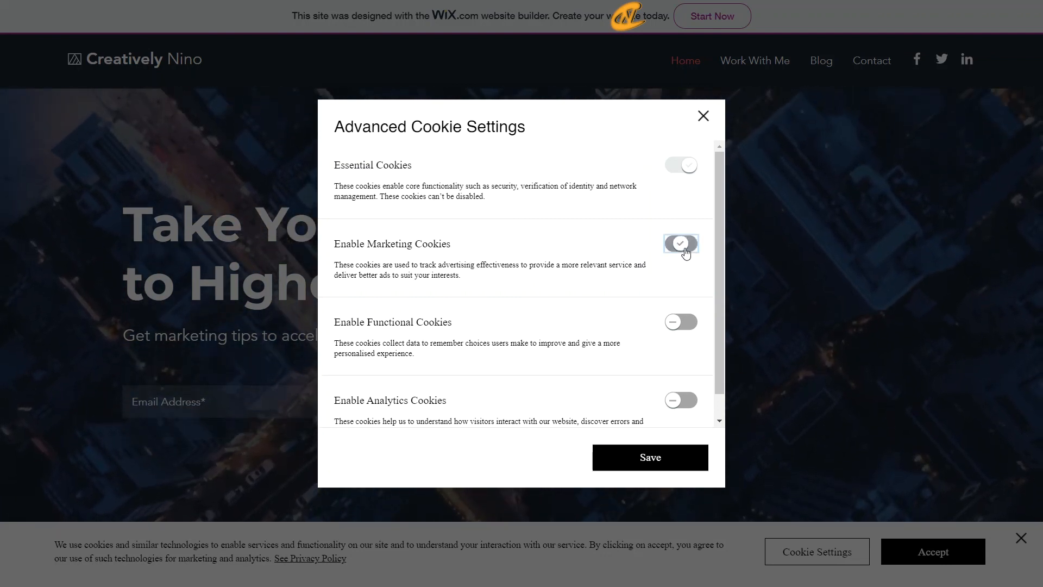
{"action": "scroll", "coordinate": [621, 267], "scroll_direction": "down", "scroll_amount": 1}
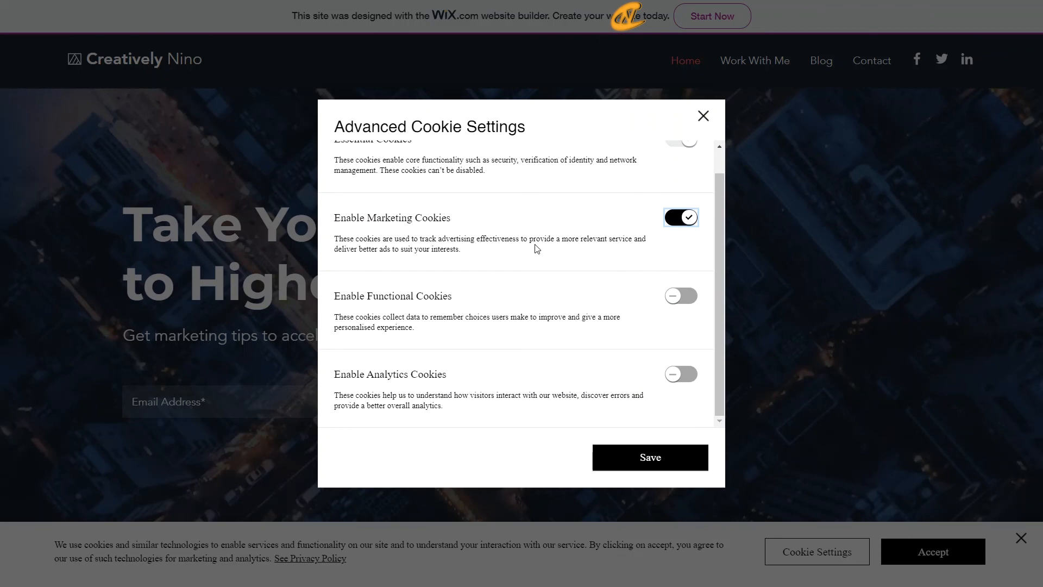
{"action": "scroll", "coordinate": [537, 248], "scroll_direction": "up", "scroll_amount": 1}
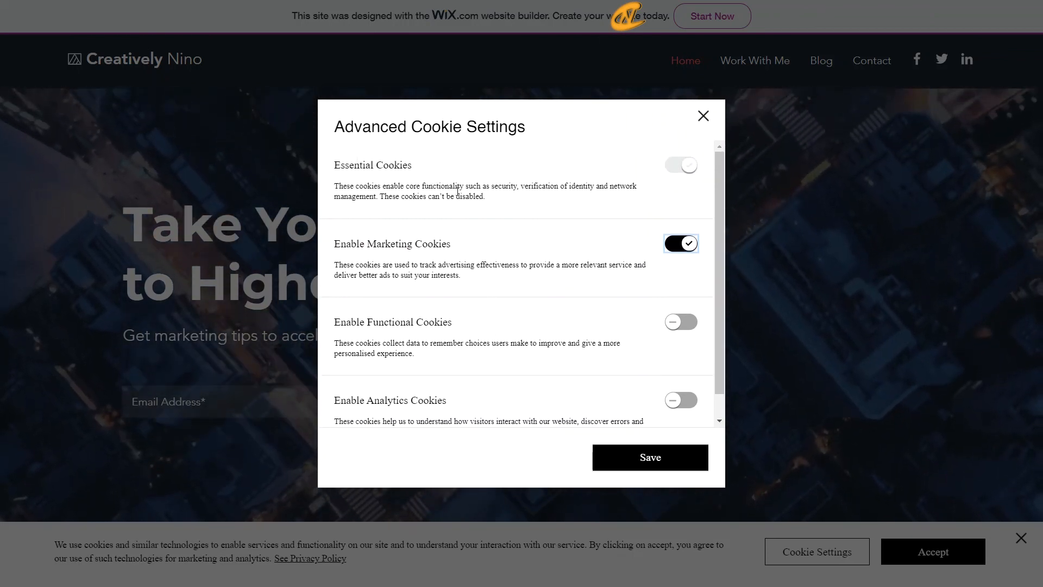
{"action": "left_click", "coordinate": [691, 243]}
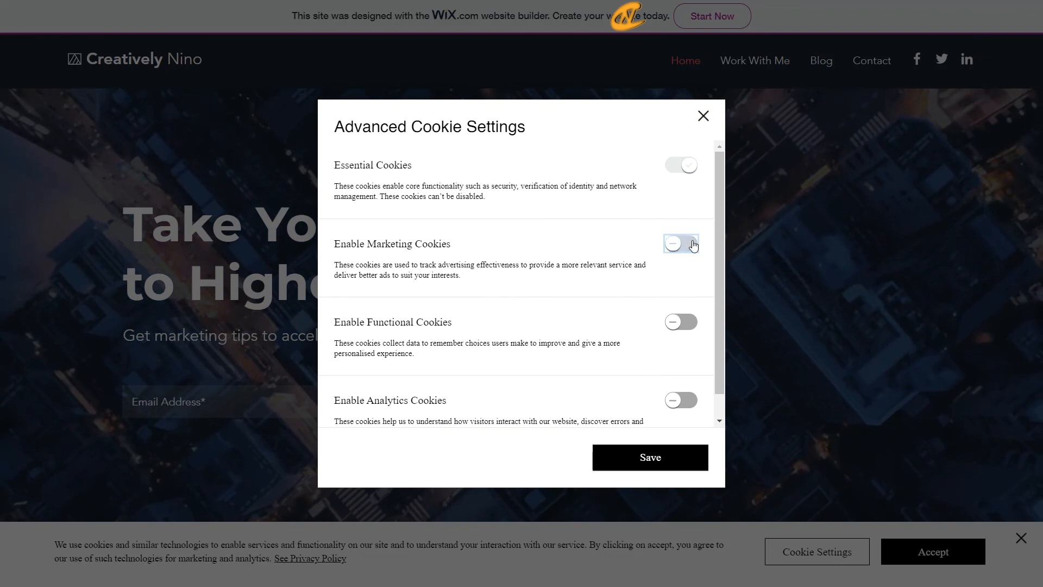
{"action": "left_click", "coordinate": [703, 117]}
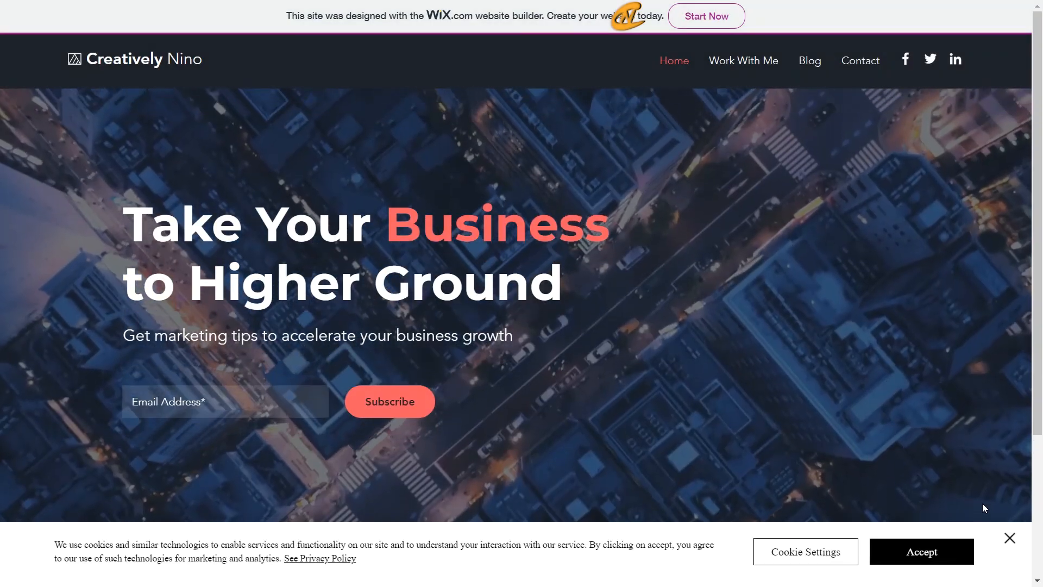